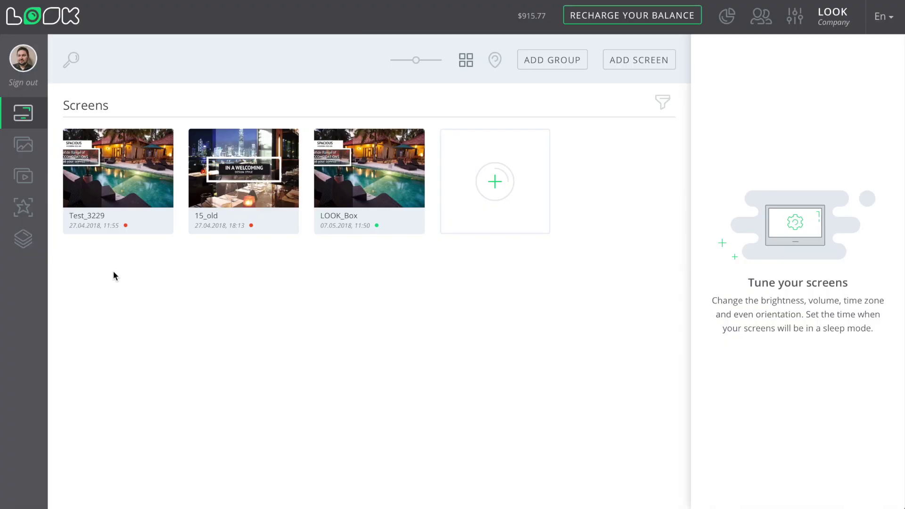
{"action": "left_click", "coordinate": [25, 239]}
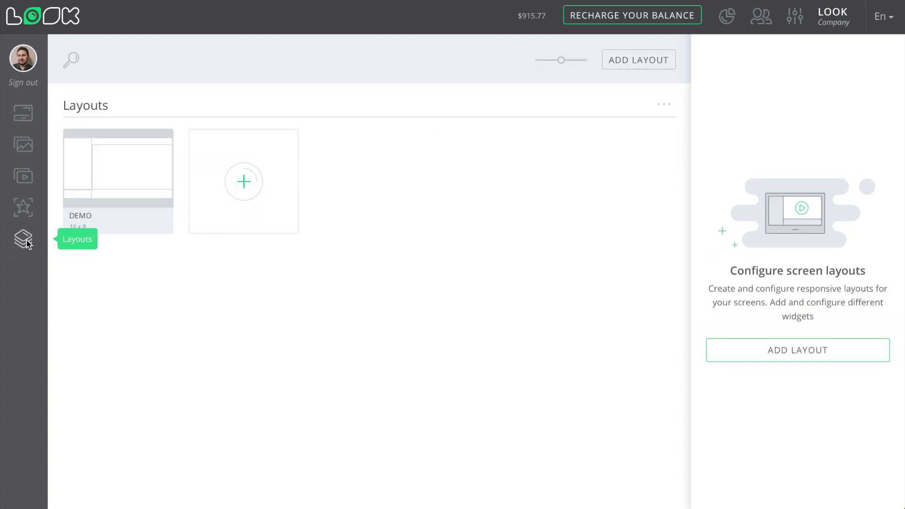
{"action": "left_click", "coordinate": [242, 201]}
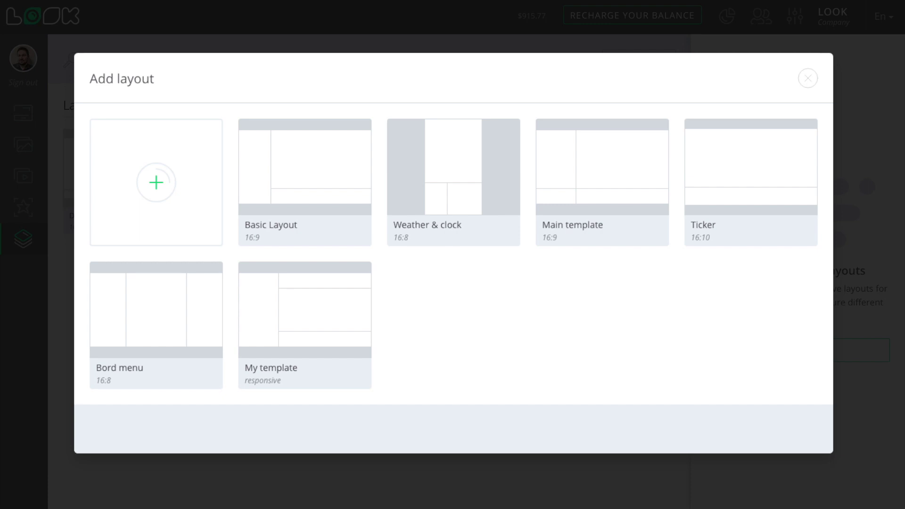
{"action": "left_click", "coordinate": [806, 79]}
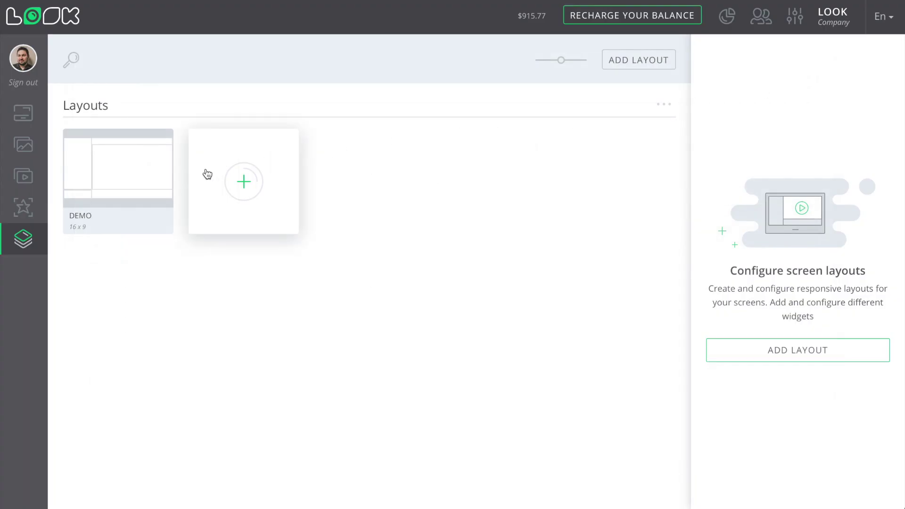
- Check the DEMO card's template settings, then open DEMO in the layout editor
{"action": "mouse_move", "coordinate": [148, 175]}
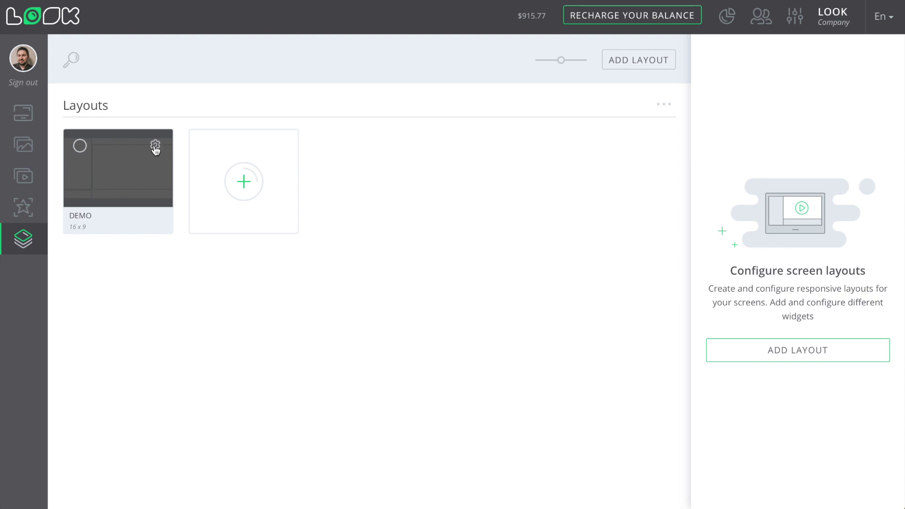
{"action": "left_click", "coordinate": [156, 147]}
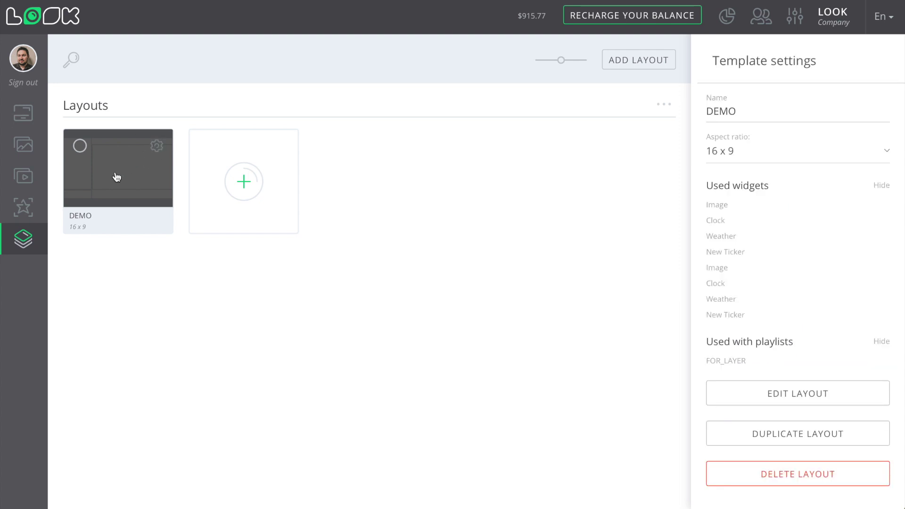
{"action": "mouse_move", "coordinate": [135, 173]}
{"action": "left_click", "coordinate": [156, 148]}
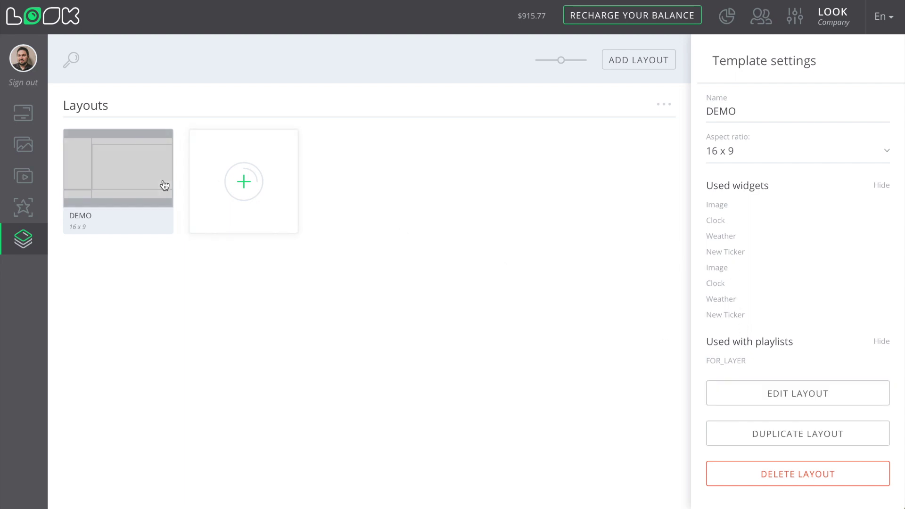
{"action": "left_click", "coordinate": [135, 181]}
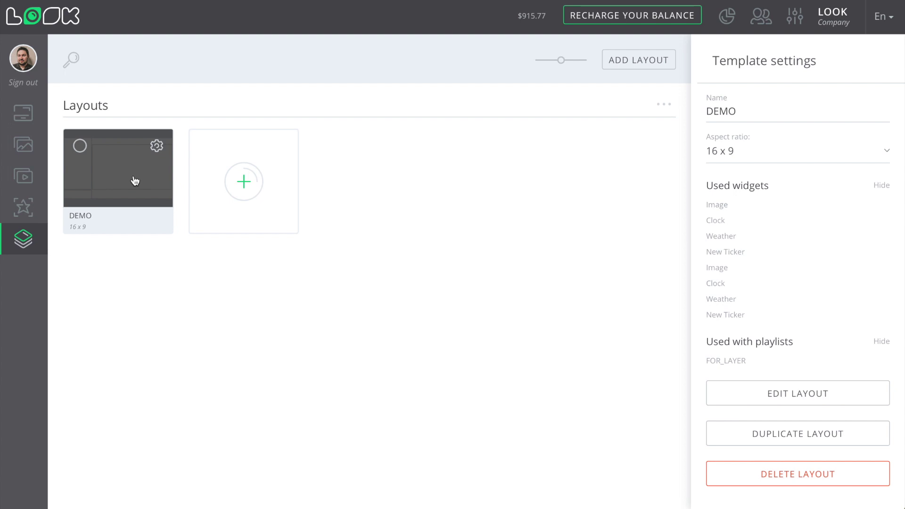
{"action": "double_click", "coordinate": [135, 181]}
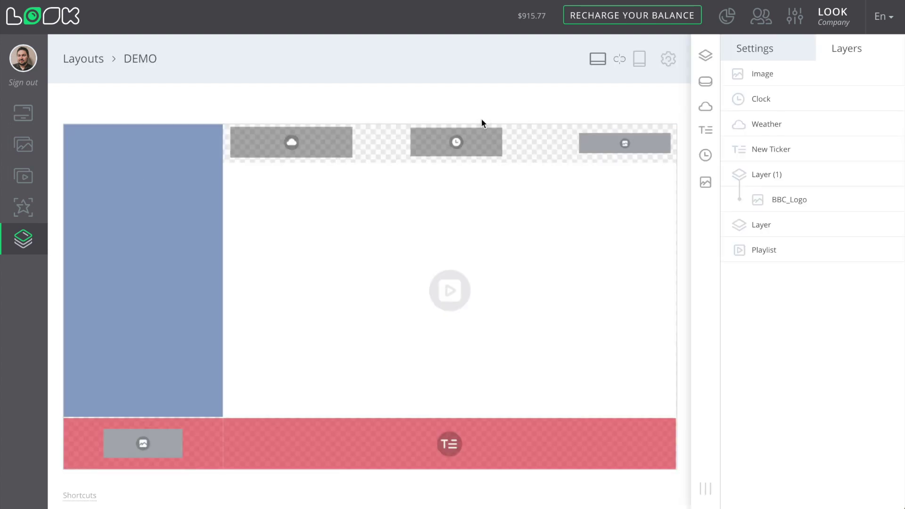
- Link and then unlink DEMO's landscape and portrait versions, ending back in landscape orientation
{"action": "left_click", "coordinate": [640, 61]}
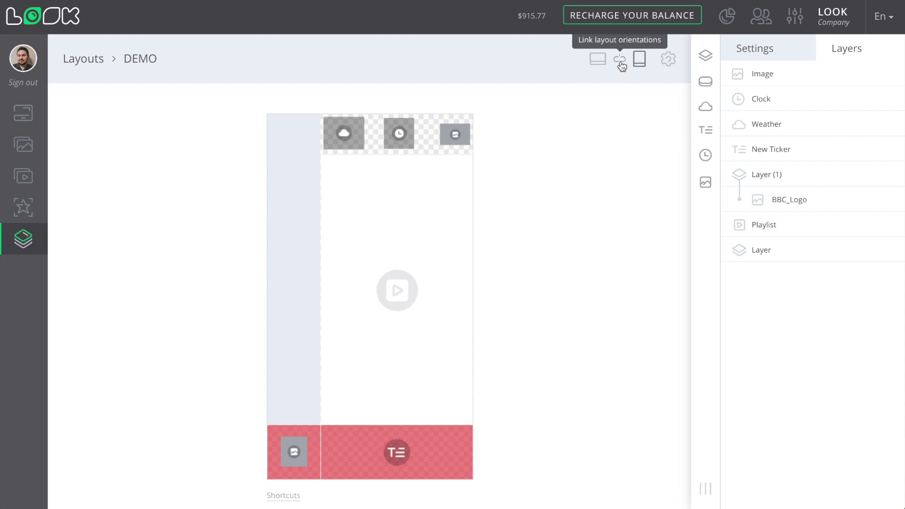
{"action": "left_click", "coordinate": [621, 63]}
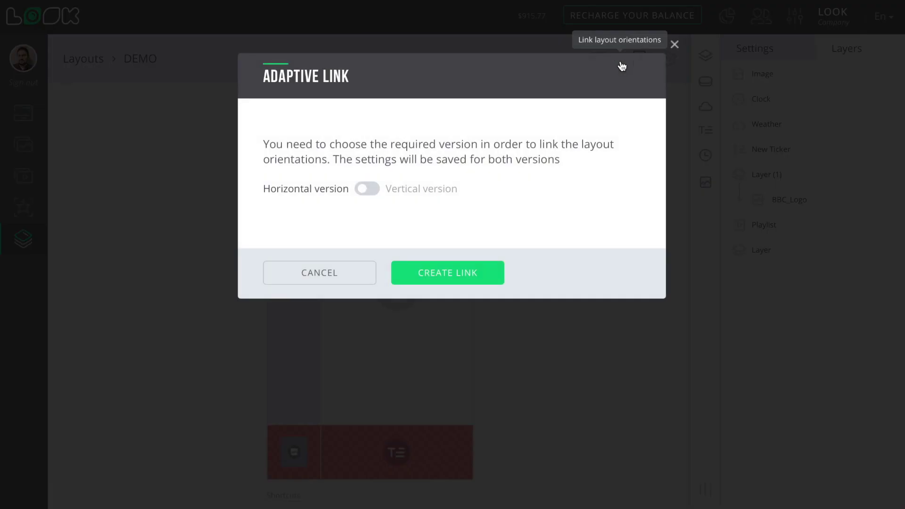
{"action": "left_click", "coordinate": [494, 275]}
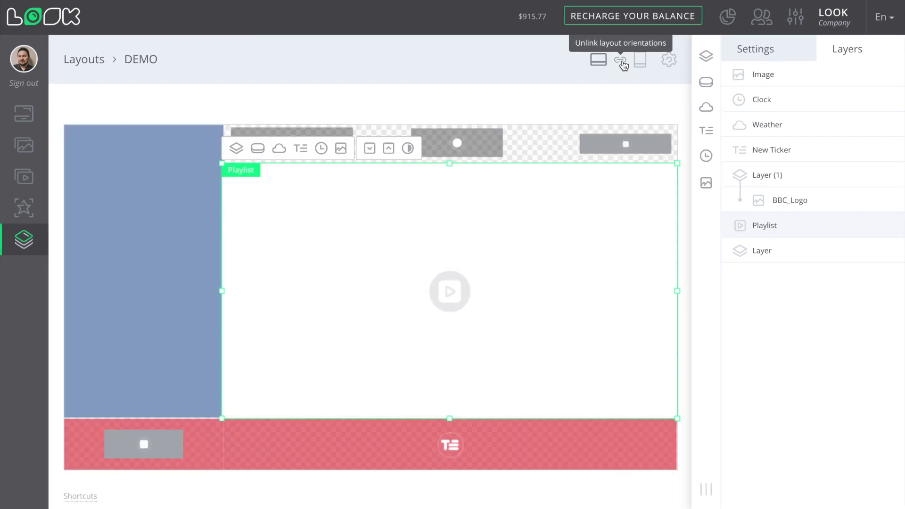
{"action": "left_click", "coordinate": [624, 65]}
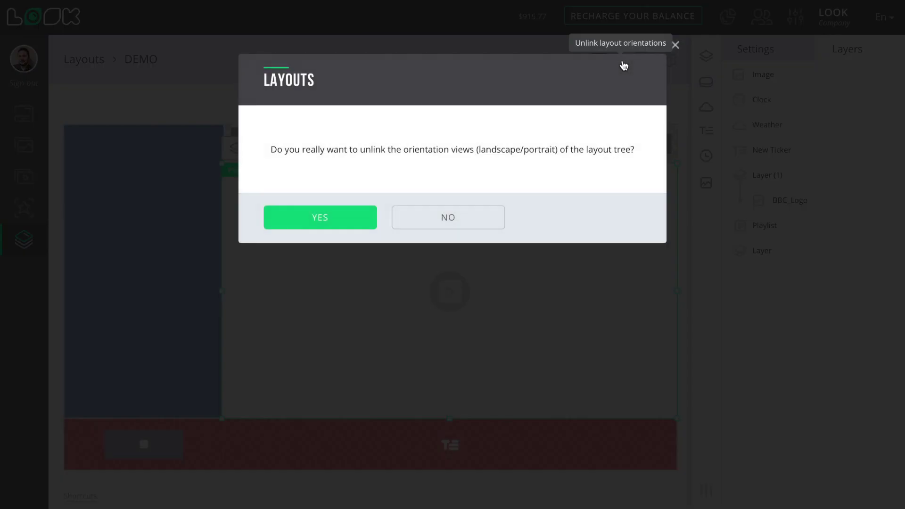
{"action": "left_click", "coordinate": [355, 222]}
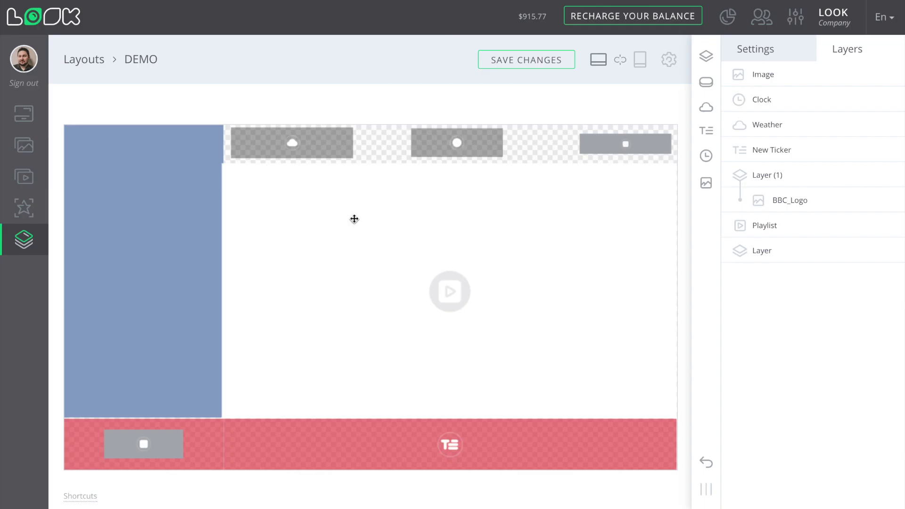
{"action": "left_click", "coordinate": [597, 60]}
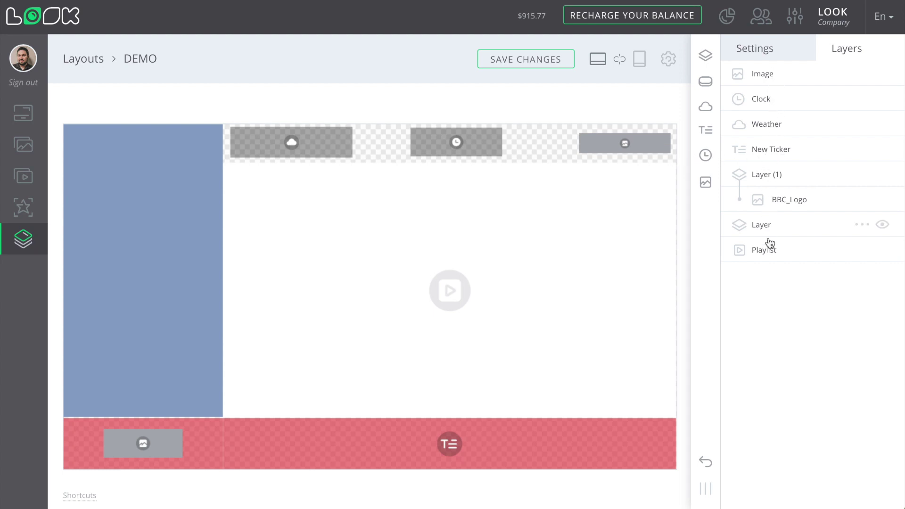
- Drag the Playlist row above Layer, placing it between Layer (1) and Layer
{"action": "left_click", "coordinate": [768, 126]}
{"action": "left_click", "coordinate": [762, 98]}
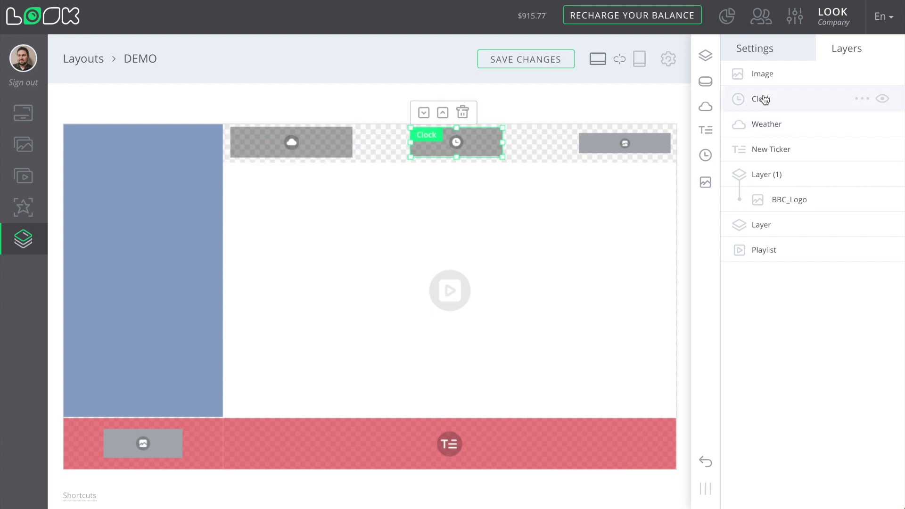
{"action": "left_click", "coordinate": [763, 79]}
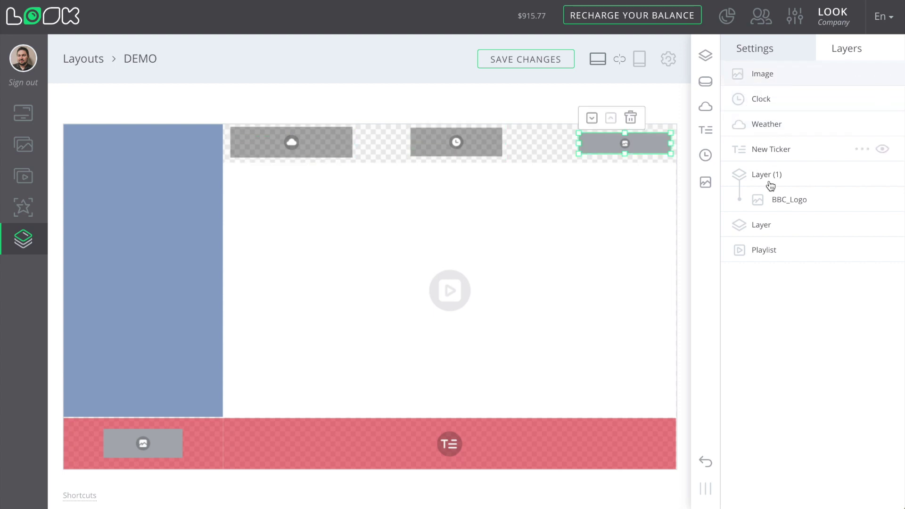
{"action": "left_click", "coordinate": [766, 231]}
{"action": "left_click_drag", "start_coordinate": [767, 253], "coordinate": [772, 220]}
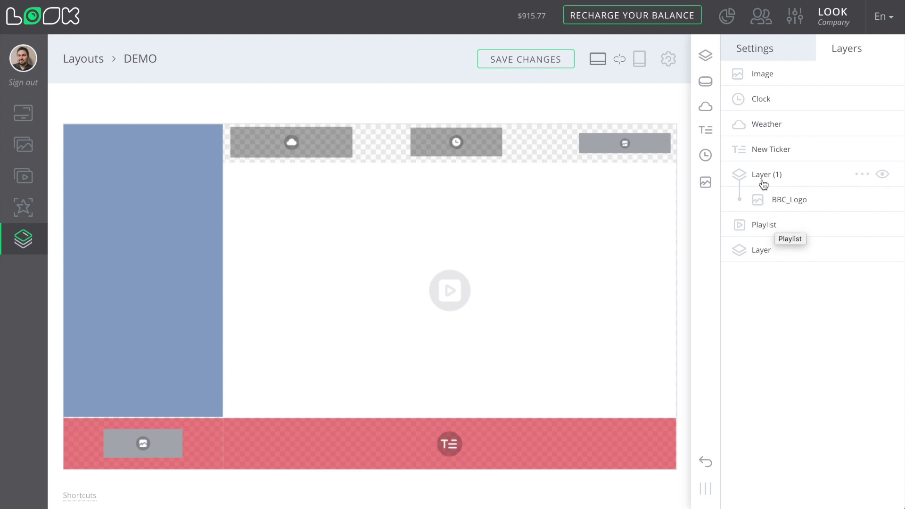
{"action": "left_click", "coordinate": [786, 205]}
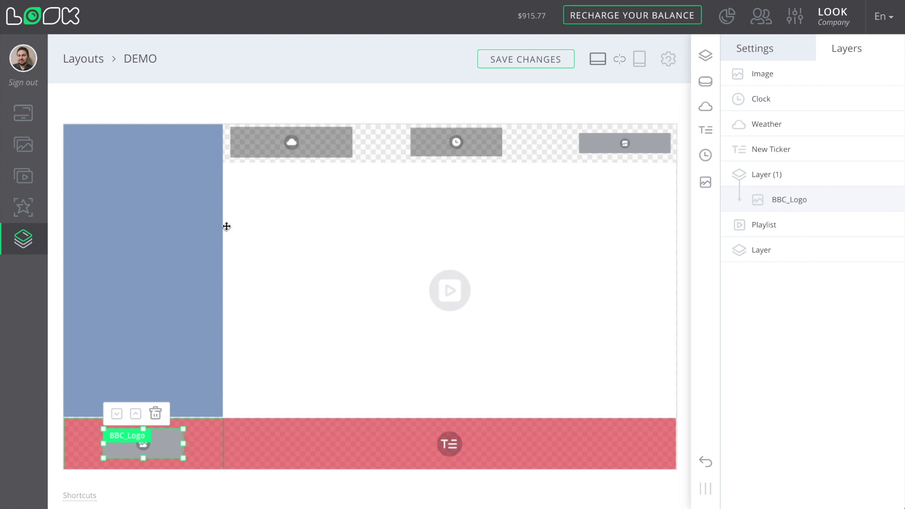
- Select the layout's zones in turn and display the Playlist zone's size and position
{"action": "left_click", "coordinate": [188, 250]}
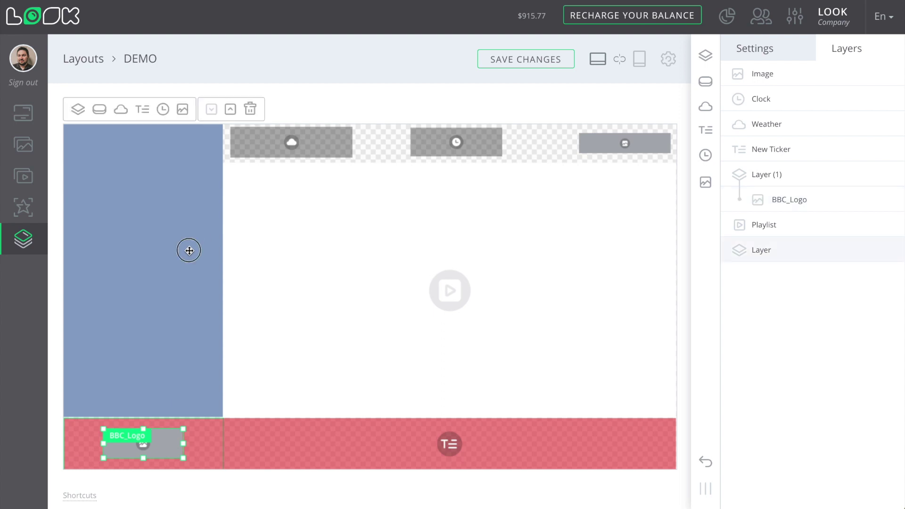
{"action": "left_click", "coordinate": [206, 428]}
{"action": "left_click", "coordinate": [304, 440]}
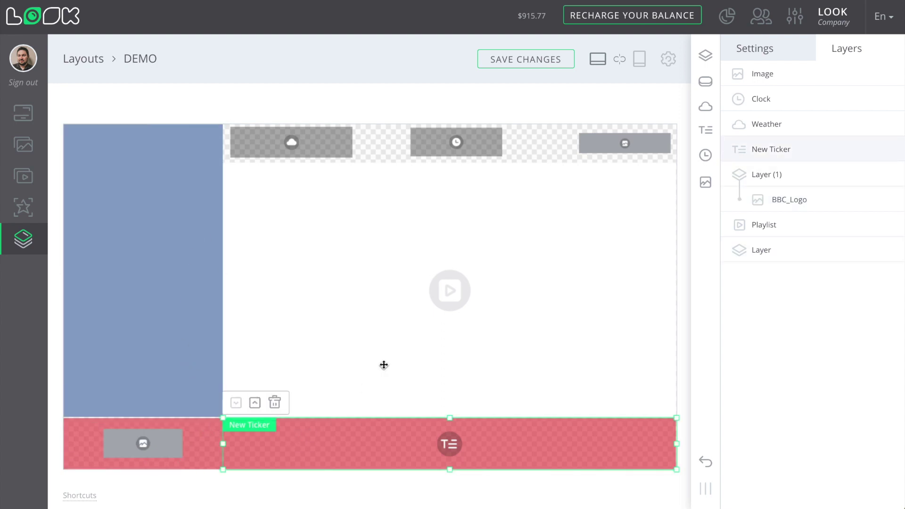
{"action": "left_click", "coordinate": [375, 286]}
{"action": "left_click", "coordinate": [759, 55]}
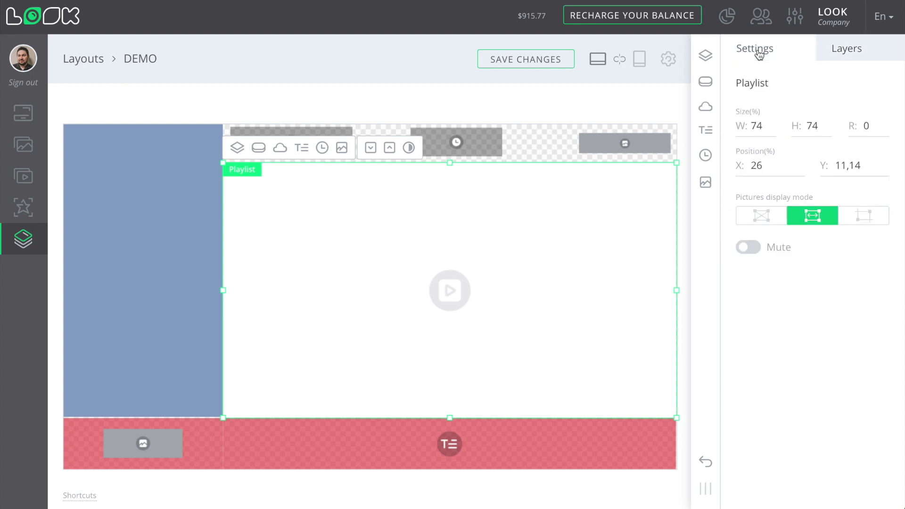
- Widen the tall blue side layer slightly to the right
{"action": "left_click", "coordinate": [168, 225]}
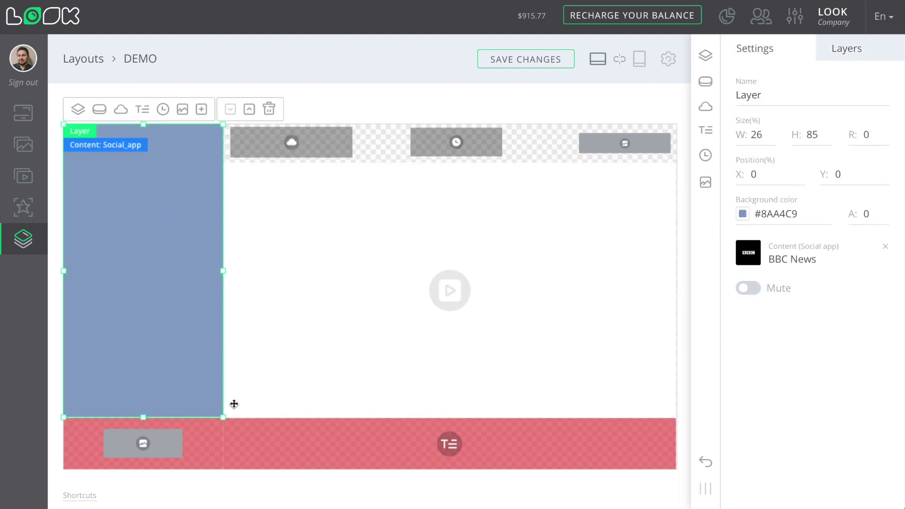
{"action": "left_click", "coordinate": [207, 437]}
{"action": "left_click", "coordinate": [220, 270]}
{"action": "left_click_drag", "start_coordinate": [224, 270], "coordinate": [353, 292]}
- With the grid shown, stretch the Playlist zone left to X 25.7, width 74.3%
{"action": "left_click", "coordinate": [400, 267]}
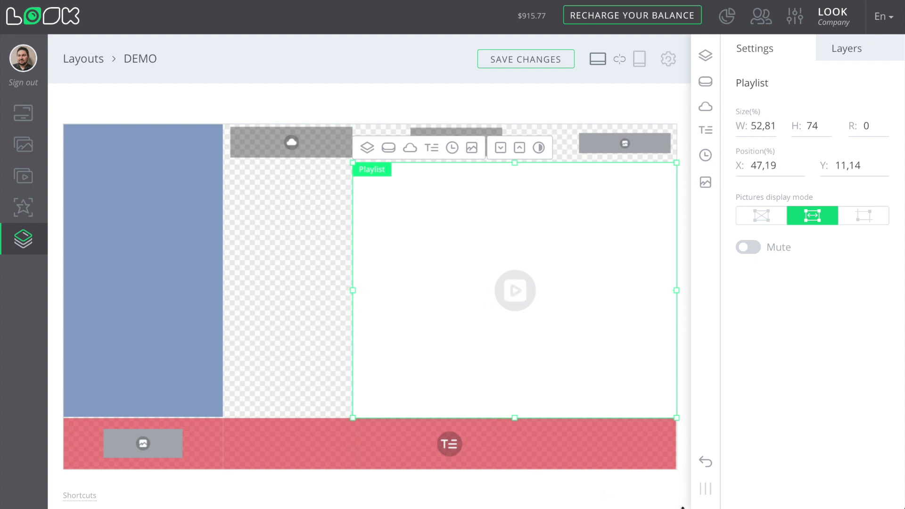
{"action": "left_click", "coordinate": [706, 492]}
{"action": "left_click_drag", "start_coordinate": [353, 291], "coordinate": [220, 298]}
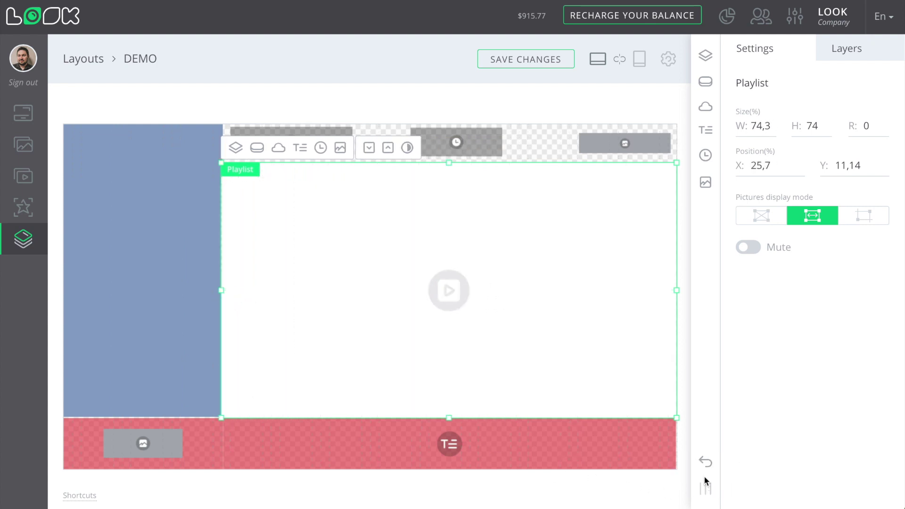
- Open and close the keyboard shortcuts reference, then show the layers list
{"action": "left_click", "coordinate": [90, 494]}
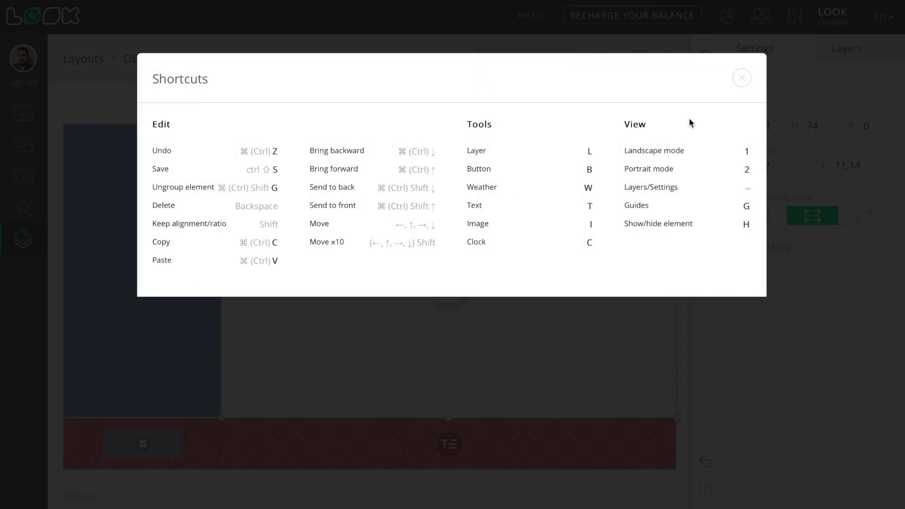
{"action": "left_click", "coordinate": [741, 80]}
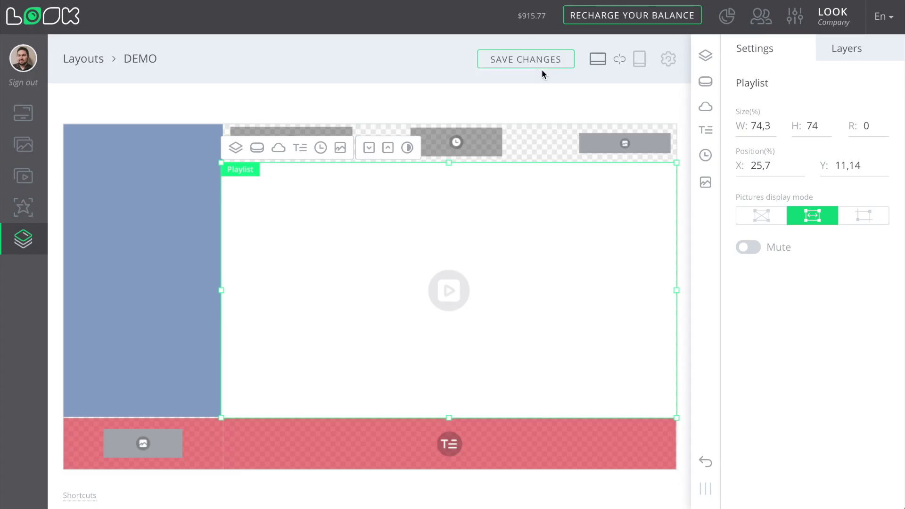
{"action": "key", "text": "Escape"}
- Nudge the Playlist zone's left edge to line up with the blue panel
{"action": "left_click", "coordinate": [255, 225]}
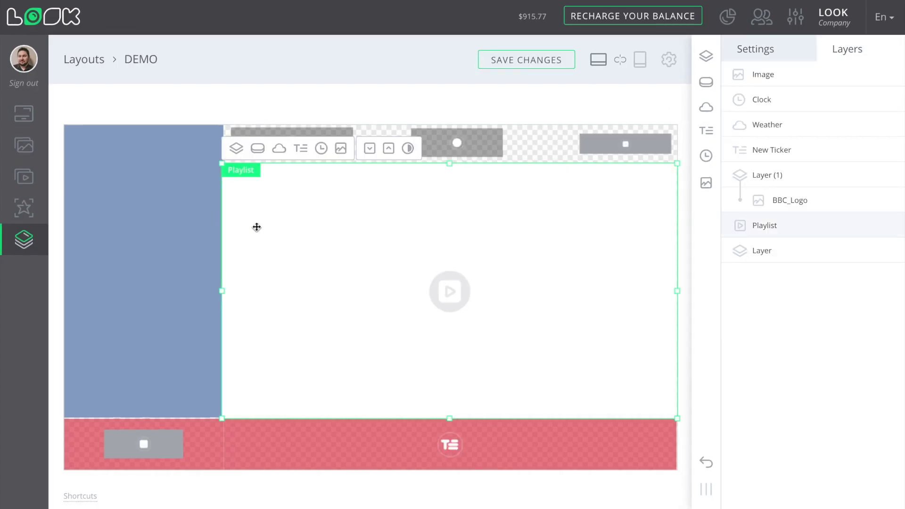
{"action": "left_click", "coordinate": [223, 291]}
{"action": "left_click_drag", "start_coordinate": [222, 291], "coordinate": [226, 291]}
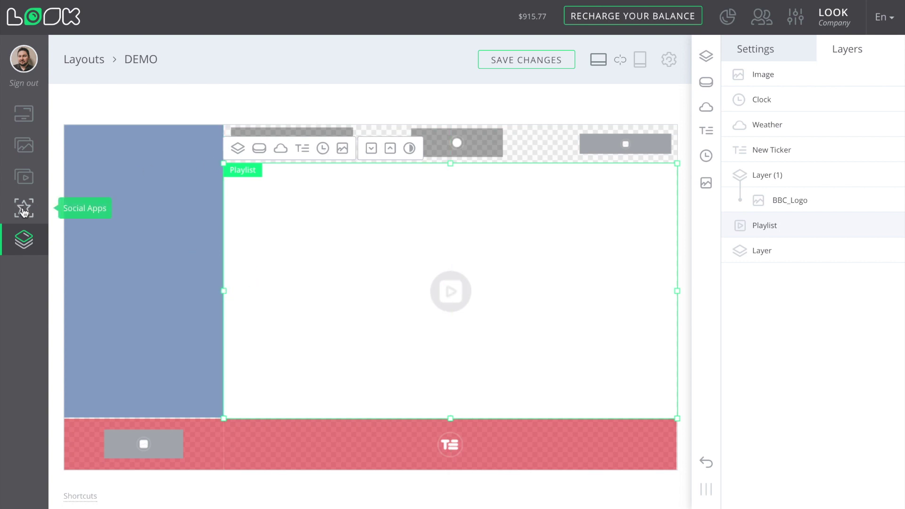
- Save the DEMO layout changes and return to the Layouts list
{"action": "left_click", "coordinate": [23, 207]}
{"action": "left_click", "coordinate": [575, 186]}
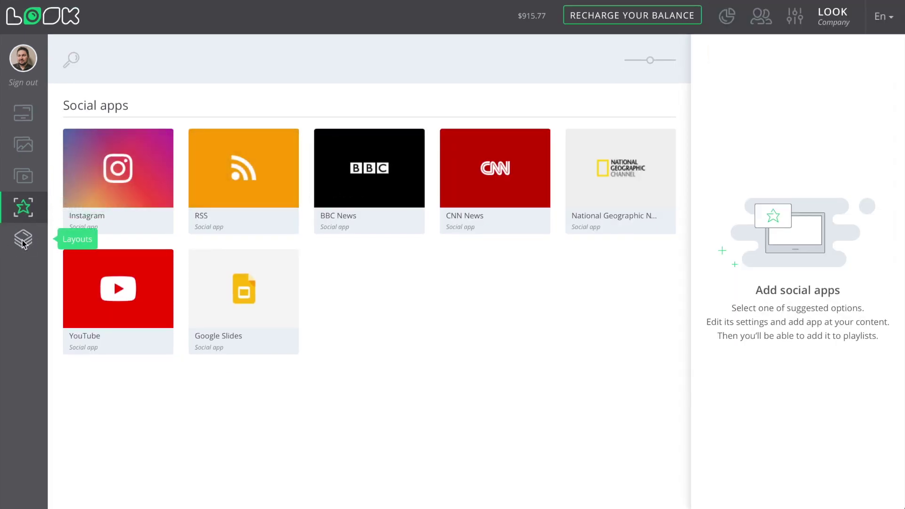
{"action": "left_click", "coordinate": [25, 239]}
- Reopen DEMO and confirm the blue side layer still shows BBC News, closing the picker unchanged
{"action": "left_click", "coordinate": [115, 188]}
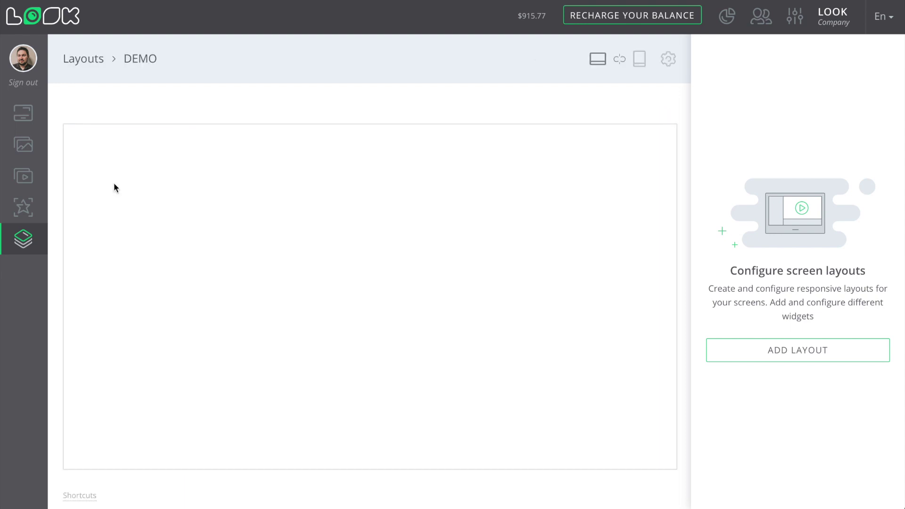
{"action": "left_click", "coordinate": [127, 231]}
{"action": "left_click", "coordinate": [756, 46]}
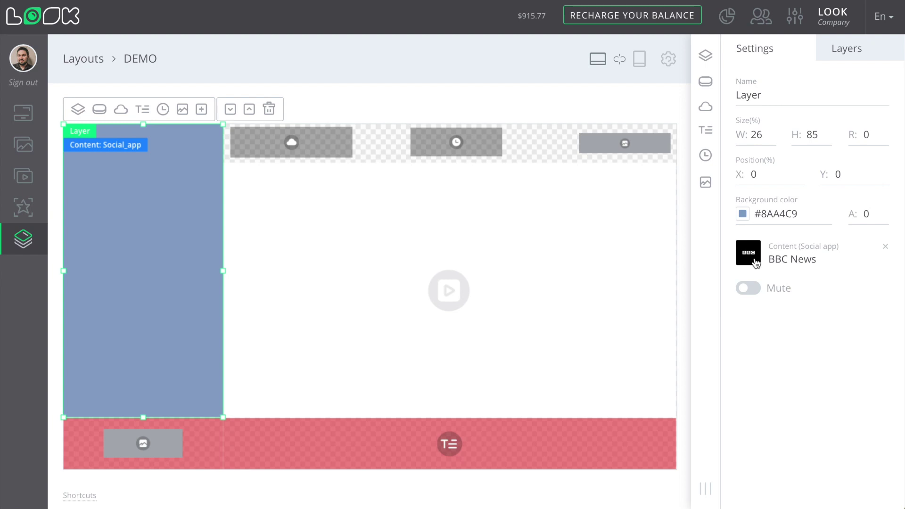
{"action": "left_click", "coordinate": [756, 263]}
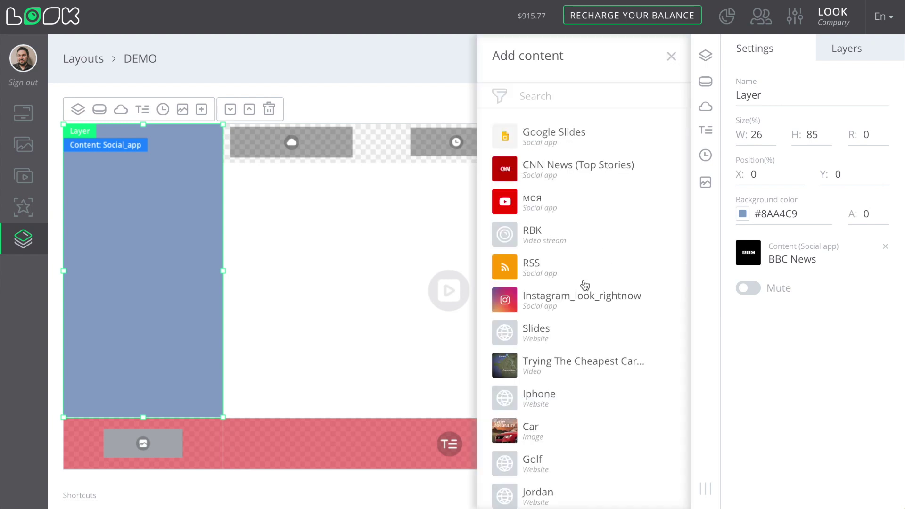
{"action": "scroll", "coordinate": [533, 370], "scroll_direction": "down", "scroll_amount": 3}
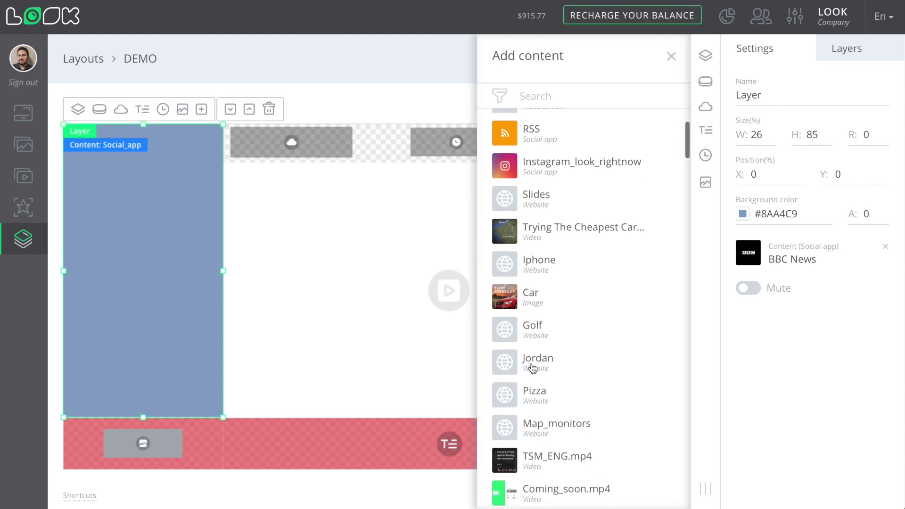
{"action": "scroll", "coordinate": [532, 369], "scroll_direction": "down", "scroll_amount": 3}
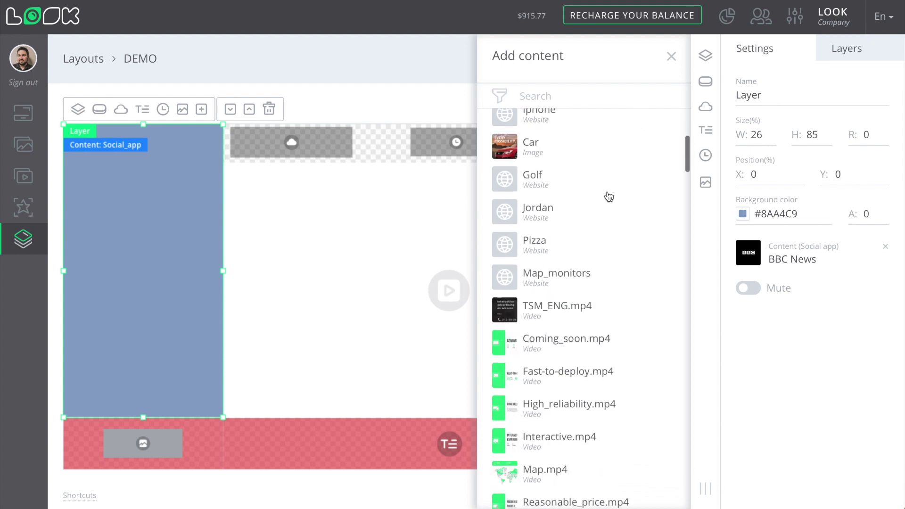
{"action": "left_click", "coordinate": [672, 58]}
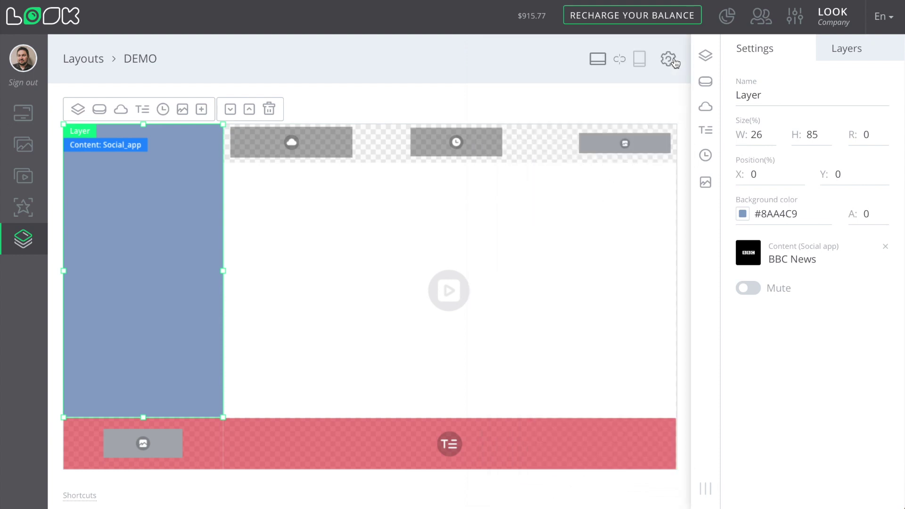
- Add FOR_LAYER to LOOK_Box for 00:00:00–24:00:00 with Use layout set to DEMO, and save
{"action": "left_click", "coordinate": [37, 189]}
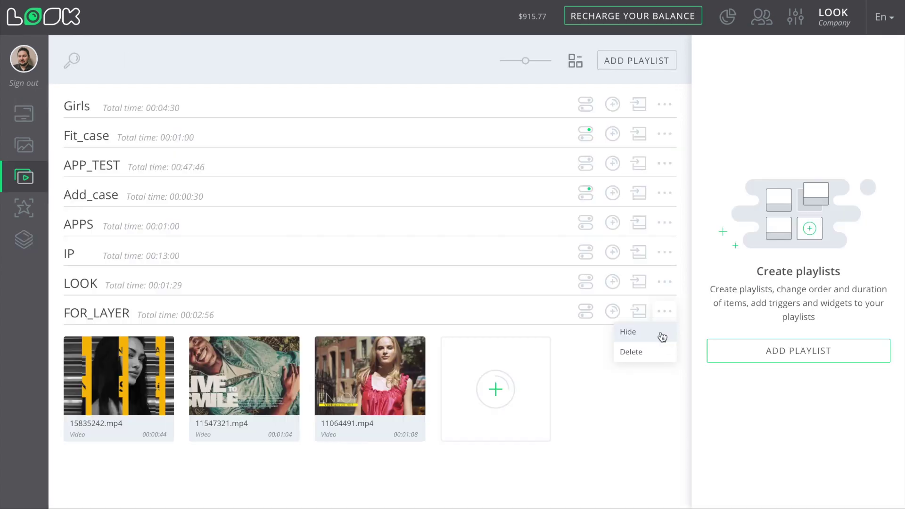
{"action": "left_click", "coordinate": [639, 311]}
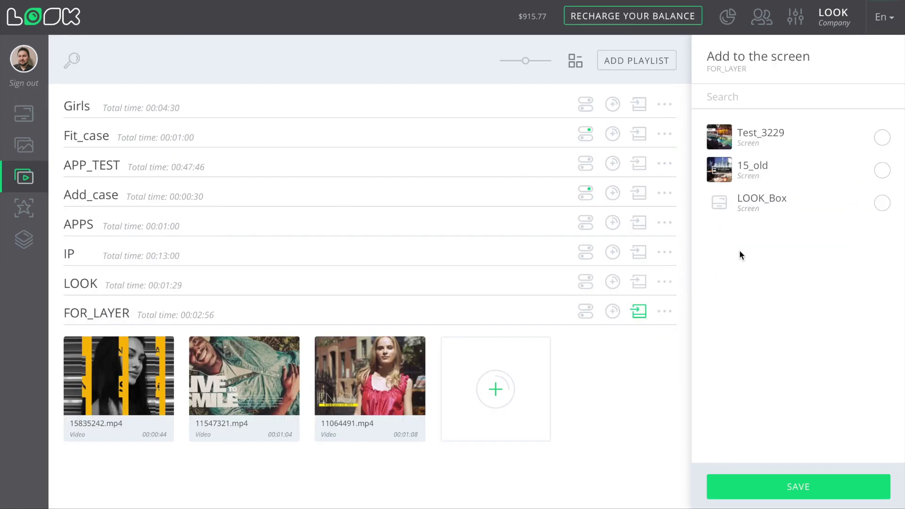
{"action": "left_click", "coordinate": [887, 206]}
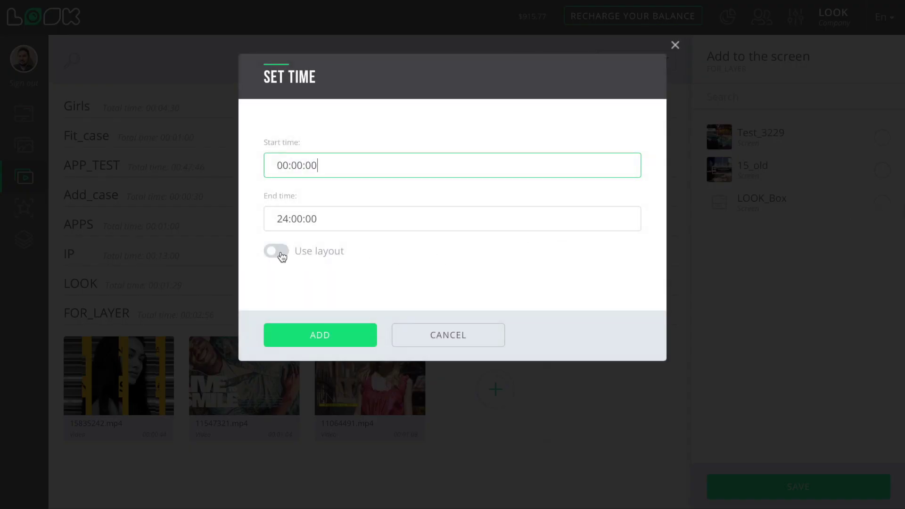
{"action": "left_click", "coordinate": [278, 252]}
{"action": "left_click", "coordinate": [335, 403]}
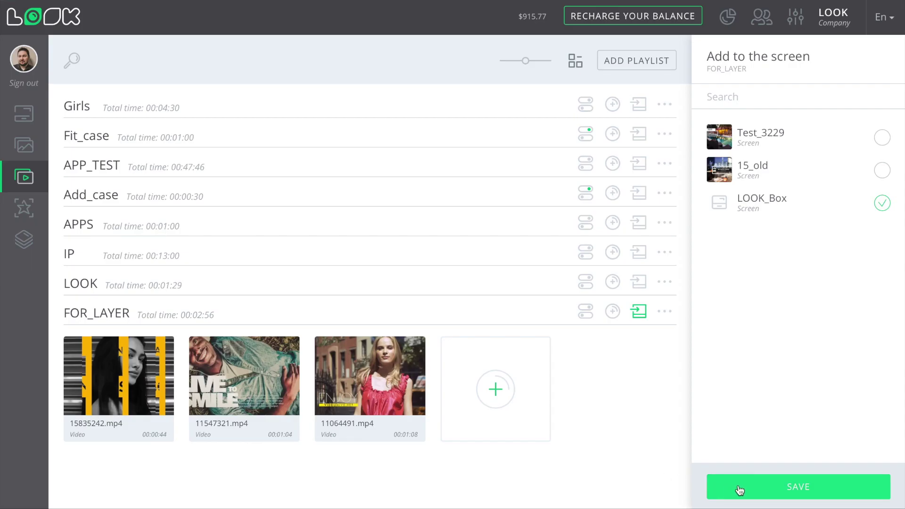
{"action": "left_click", "coordinate": [739, 490]}
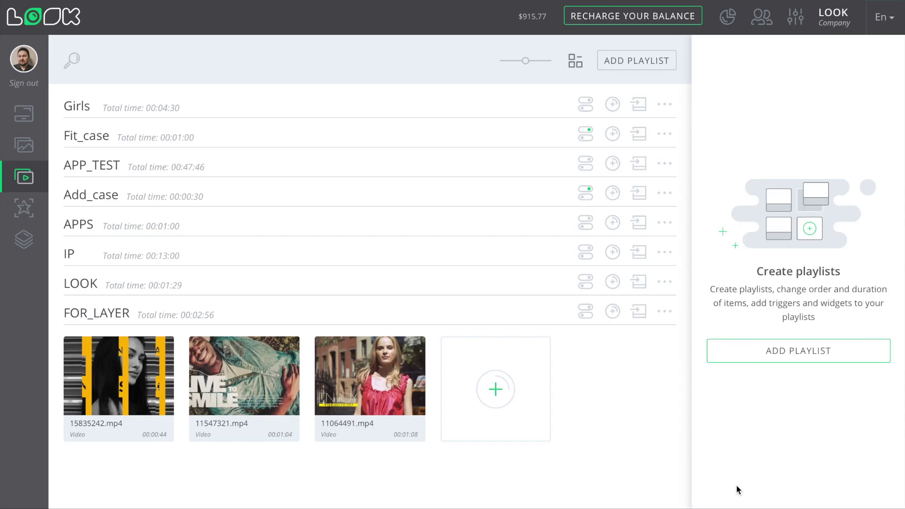
- Open the LOOK_Box screen and show the FOR_LAYER row's layout configuration
{"action": "left_click", "coordinate": [16, 119]}
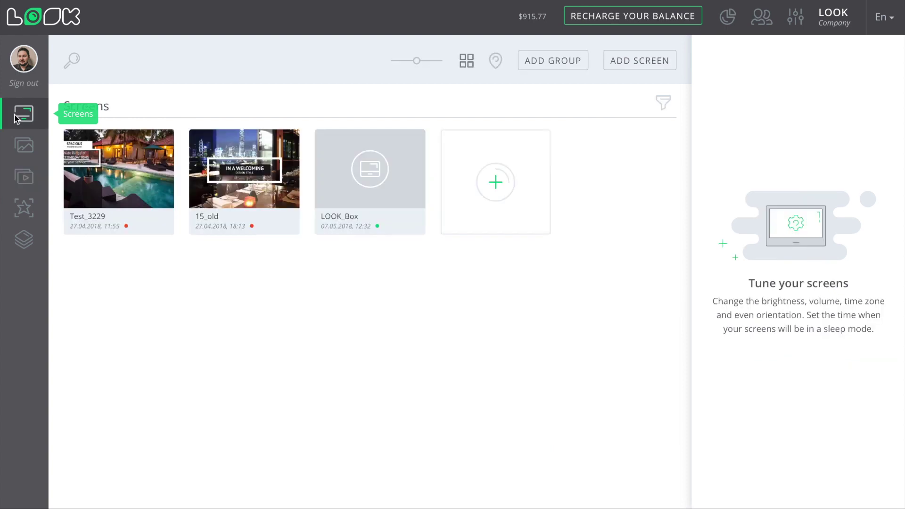
{"action": "left_click", "coordinate": [331, 189]}
{"action": "left_click", "coordinate": [638, 187]}
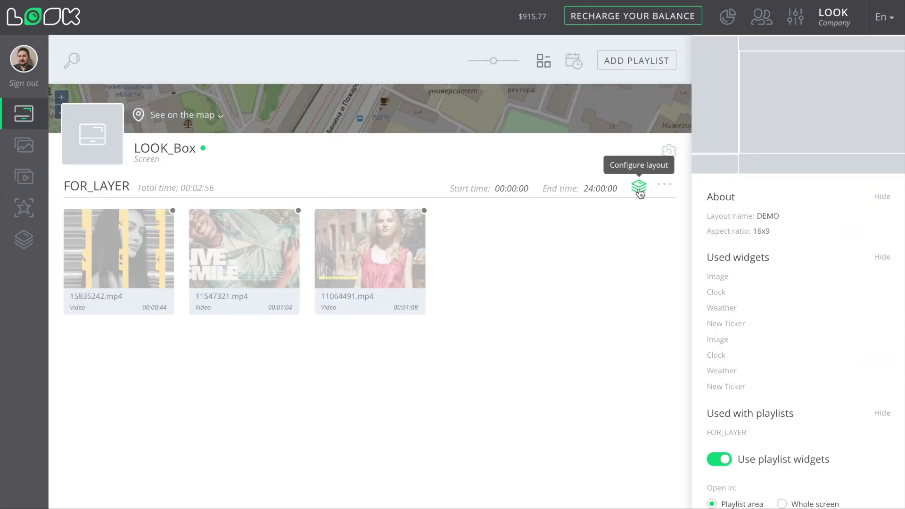